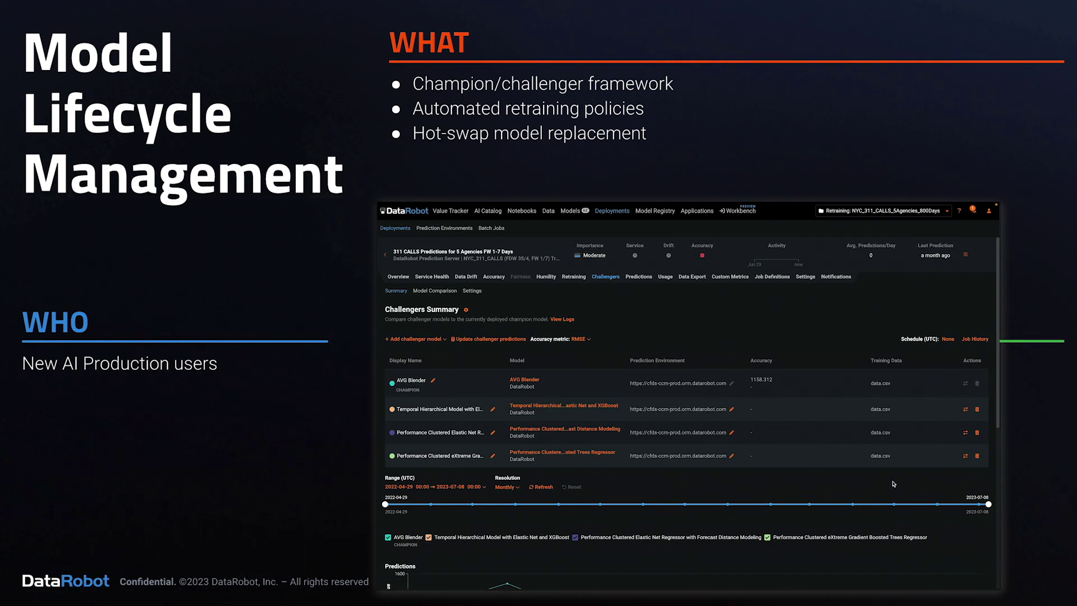
Advance the slide's embedded demo from Challengers to the champion replacement Overview
{"action": "left_click", "coordinate": [966, 432]}
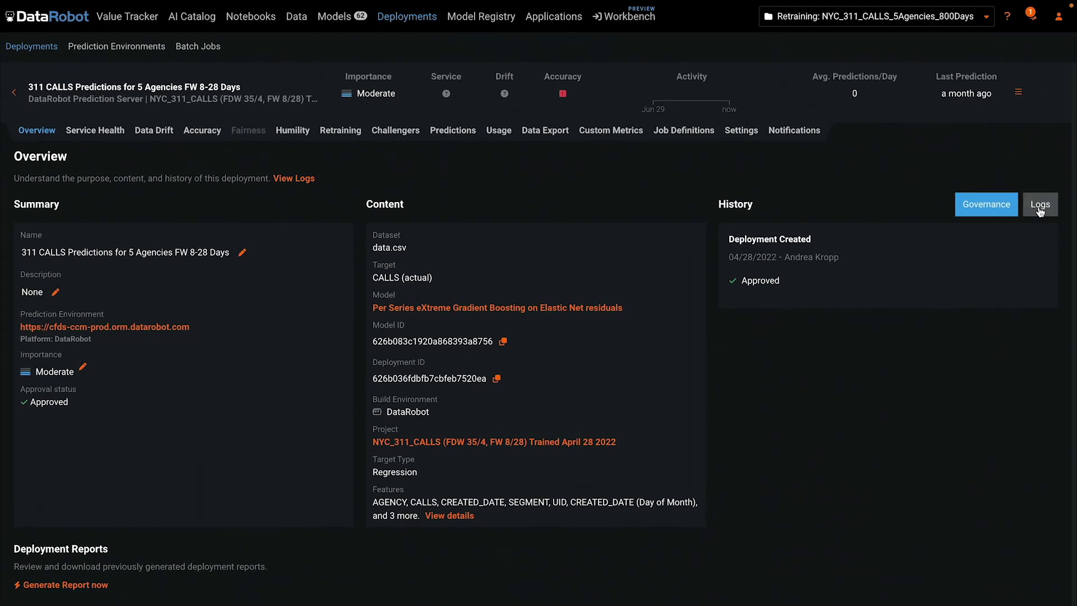
Review the deployment's replacement history logs and an entry's model package, then return to the overview
{"action": "left_click", "coordinate": [1040, 209]}
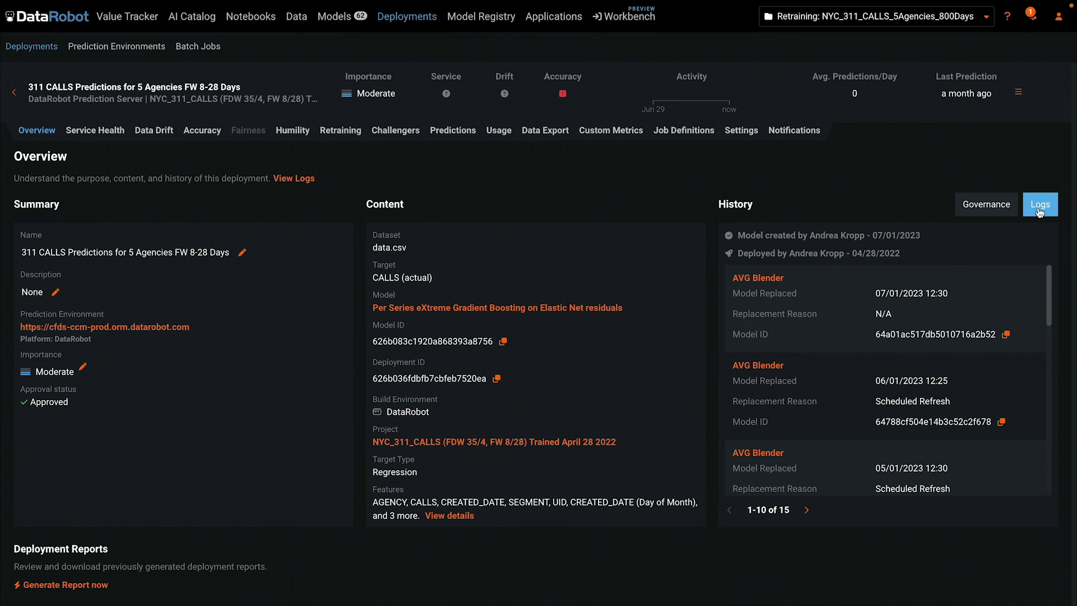
{"action": "scroll", "coordinate": [1051, 286], "scroll_direction": "down", "scroll_amount": 1}
{"action": "left_click_drag", "start_coordinate": [1051, 287], "coordinate": [1050, 383]}
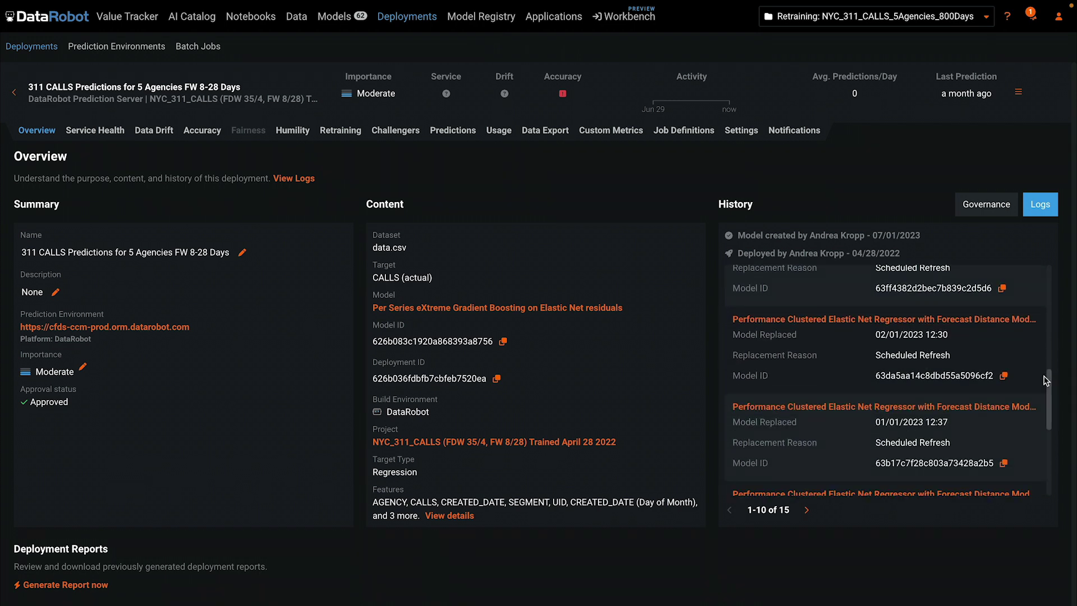
{"action": "left_click", "coordinate": [918, 322]}
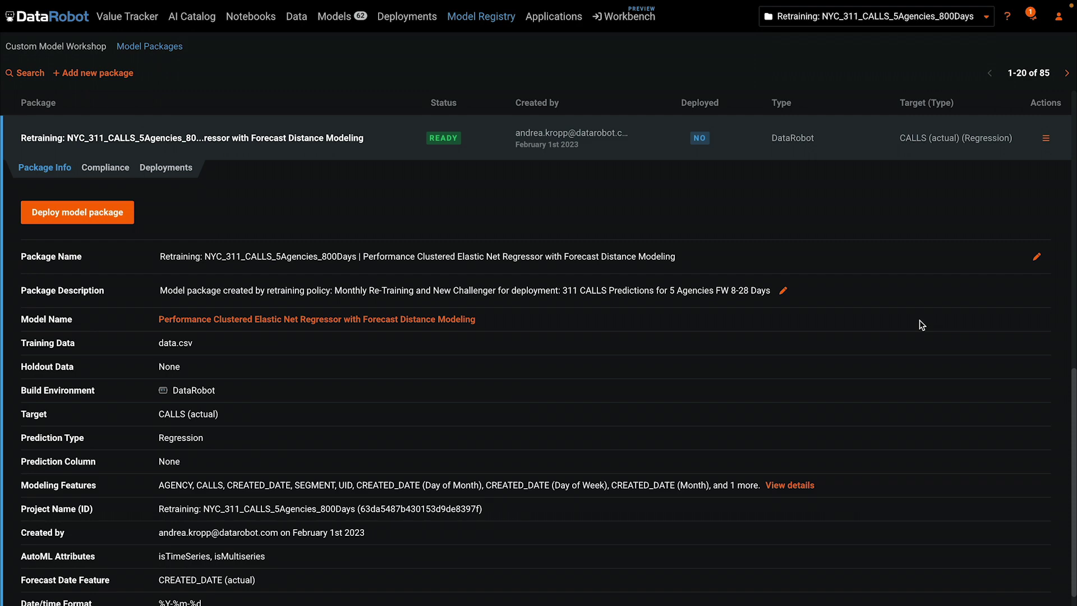
{"action": "key", "text": "alt+Left"}
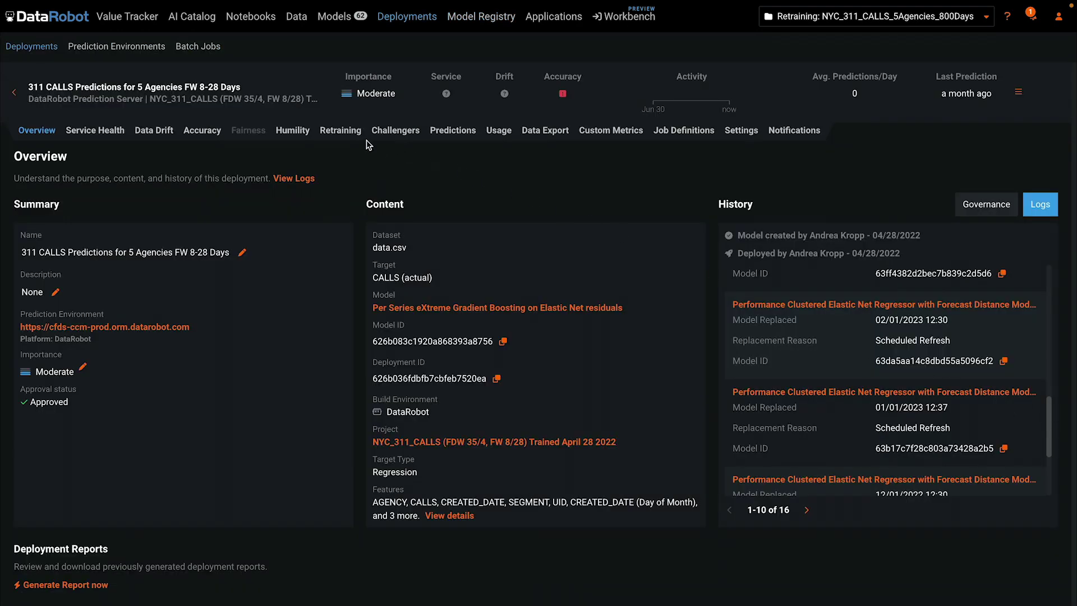
Open the deployment's retraining policies and start a new retraining policy form
{"action": "left_click", "coordinate": [341, 136]}
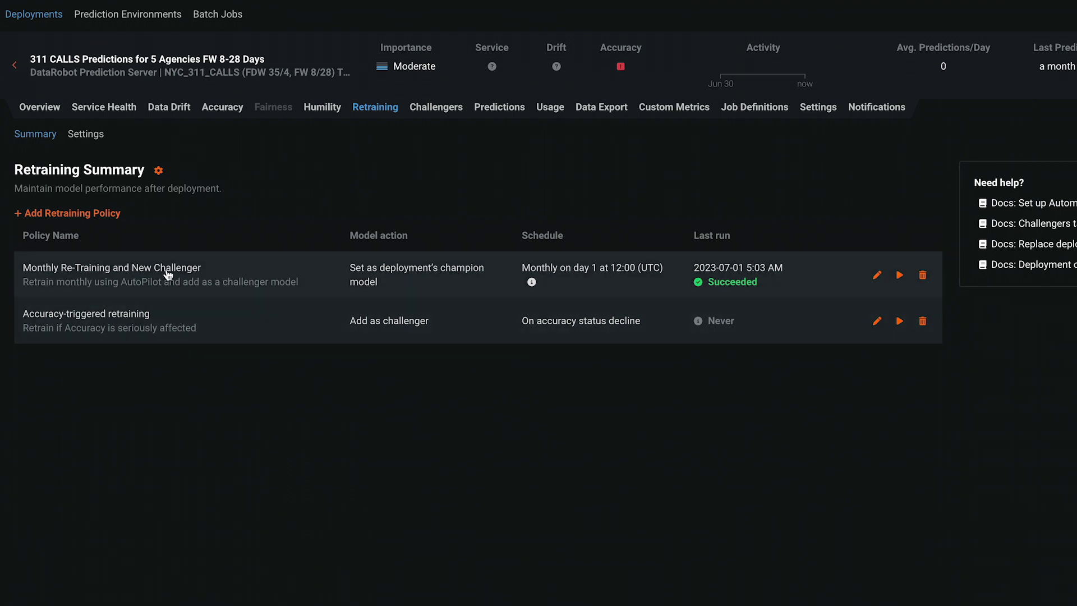
{"action": "left_click", "coordinate": [107, 213]}
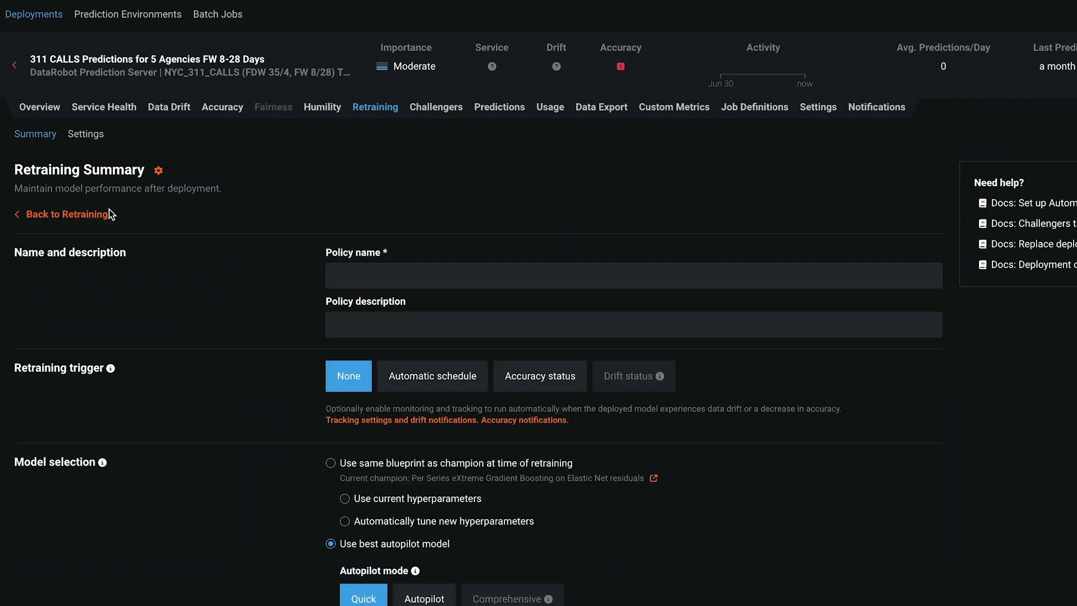
{"action": "scroll", "coordinate": [270, 347], "scroll_direction": "down", "scroll_amount": 2}
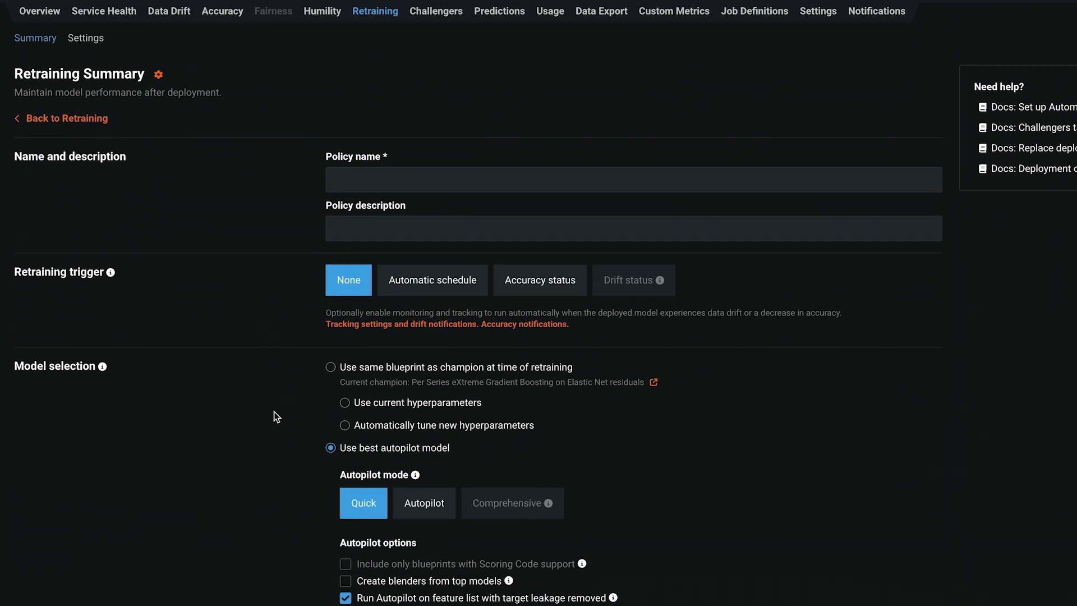
{"action": "scroll", "coordinate": [274, 412], "scroll_direction": "down", "scroll_amount": 2}
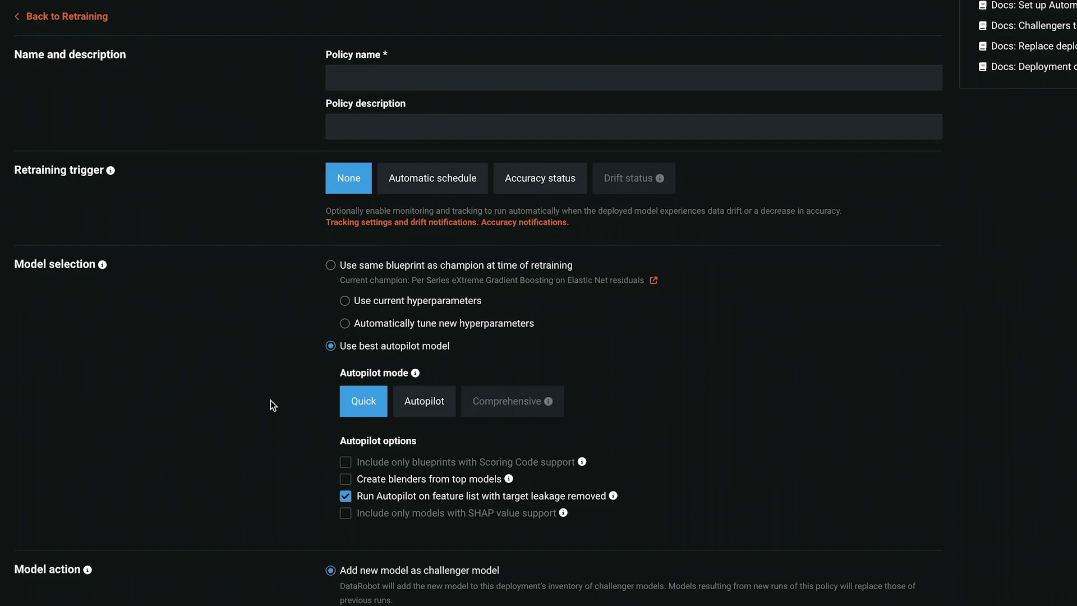
{"action": "scroll", "coordinate": [271, 399], "scroll_direction": "down", "scroll_amount": 1}
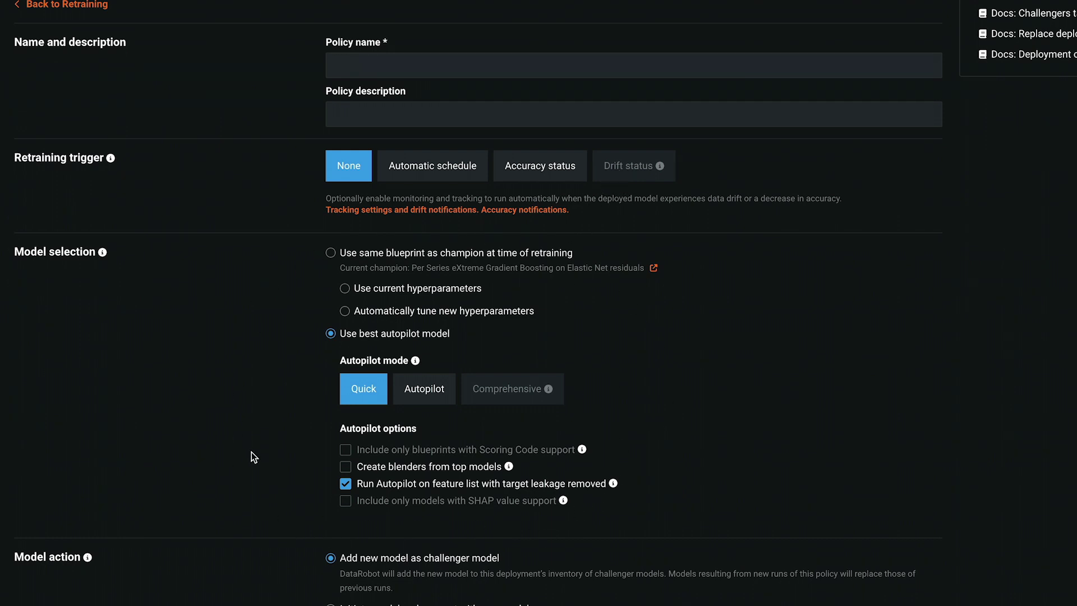
Keep Quick Autopilot, reuse the same blueprint with current hyperparameters, and replace the champion with the new model
{"action": "left_click", "coordinate": [436, 392]}
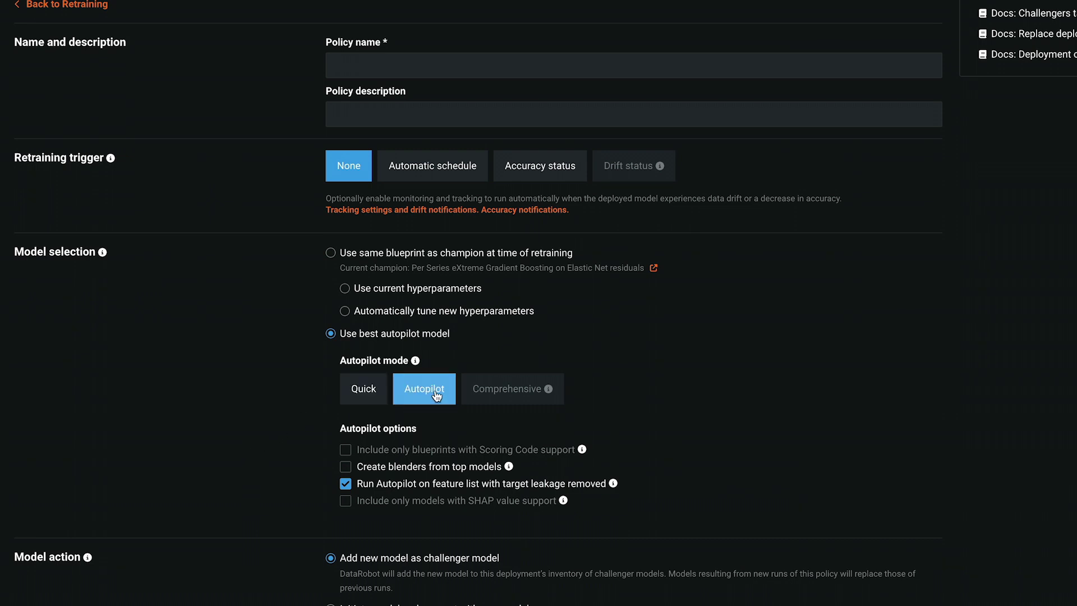
{"action": "left_click", "coordinate": [368, 394]}
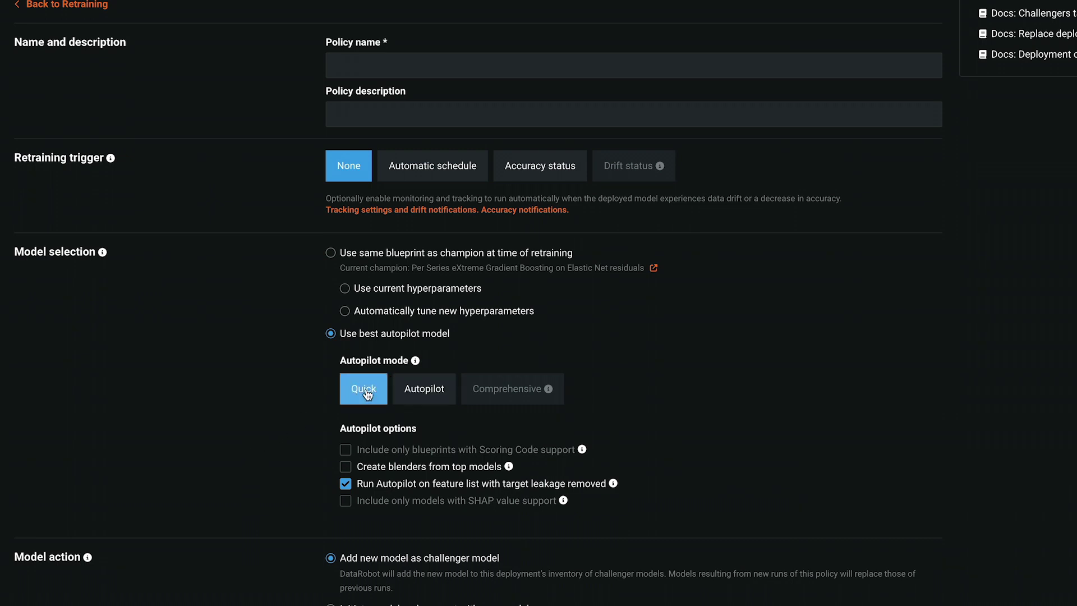
{"action": "left_click", "coordinate": [331, 254]}
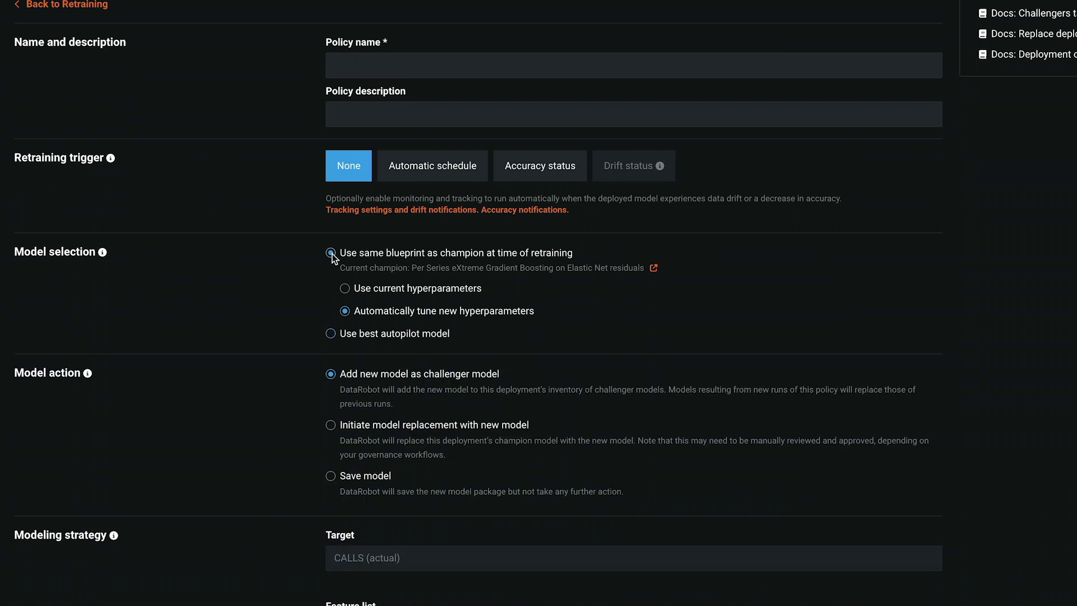
{"action": "left_click", "coordinate": [344, 289]}
{"action": "left_click", "coordinate": [331, 375]}
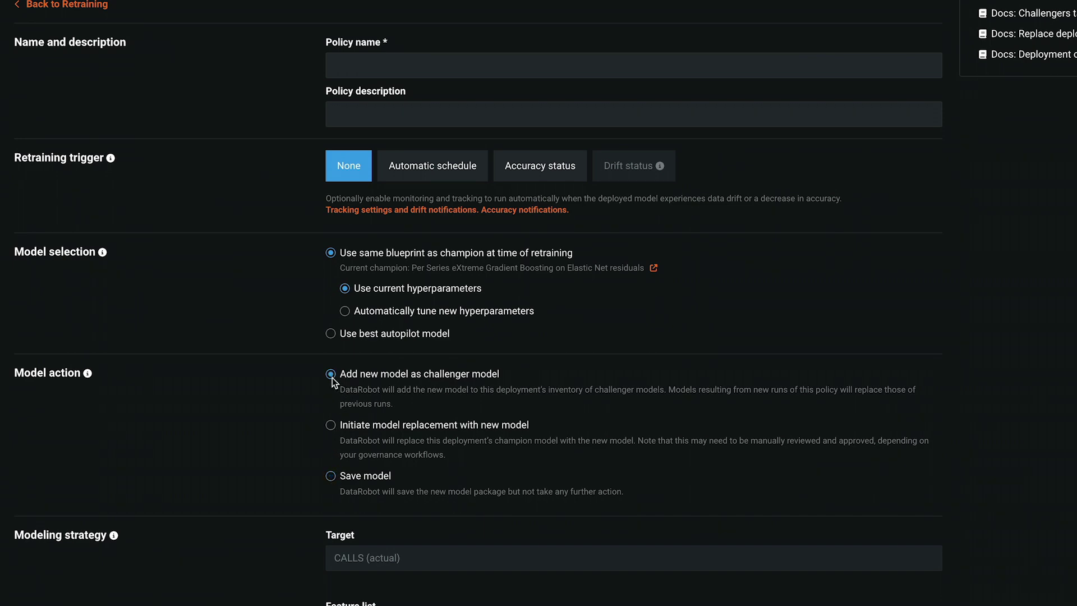
{"action": "left_click", "coordinate": [331, 426]}
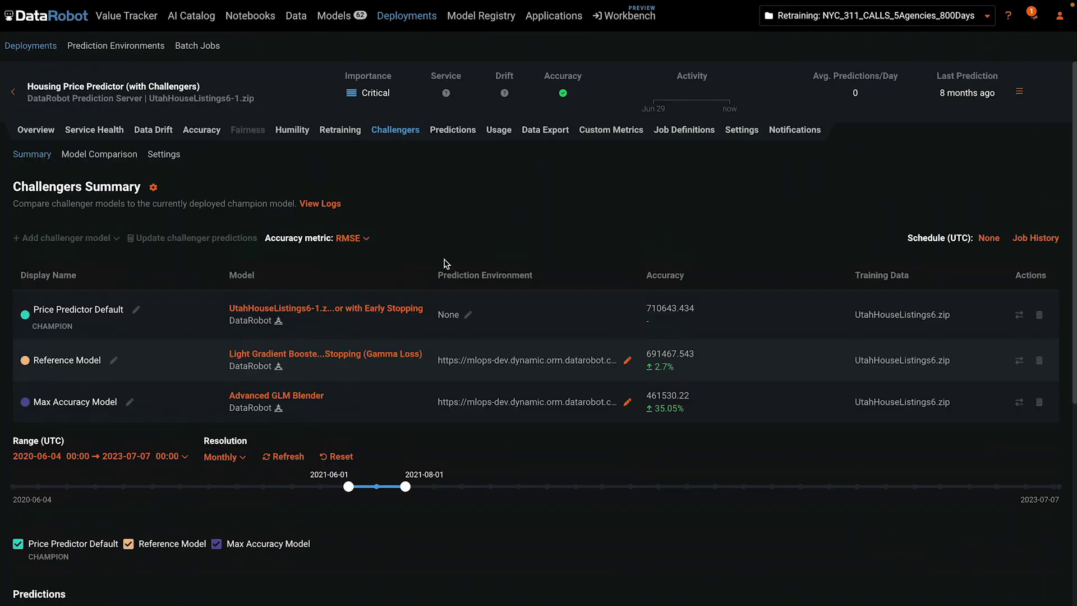
Scroll through the FW 1-7 Days Challengers Summary showing AVG Blender and three challengers
{"action": "scroll", "coordinate": [480, 446], "scroll_direction": "down", "scroll_amount": 2}
{"action": "scroll", "coordinate": [480, 446], "scroll_direction": "down", "scroll_amount": 4}
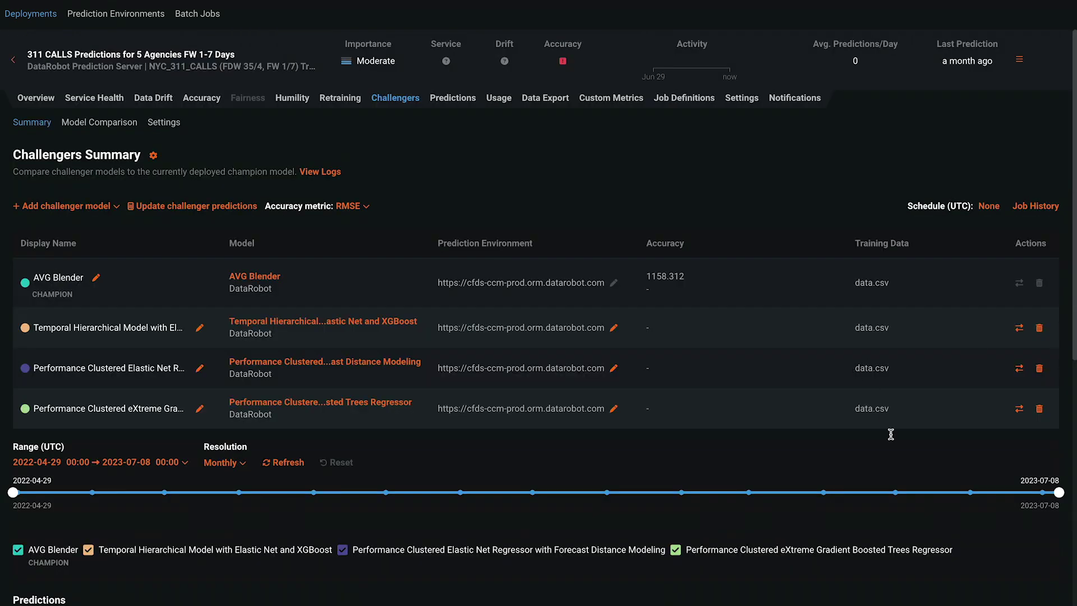
Replace AVG Blender with the Performance Clustered Elastic Net challenger for reason Scheduled Refresh, then view logs
{"action": "left_click", "coordinate": [1019, 368]}
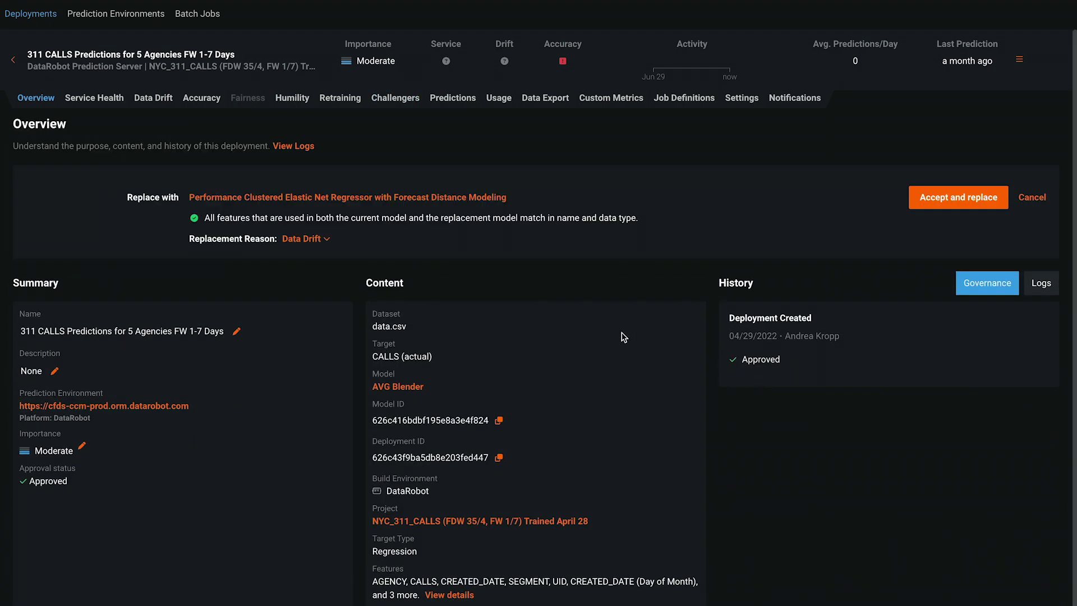
{"action": "left_click", "coordinate": [327, 240]}
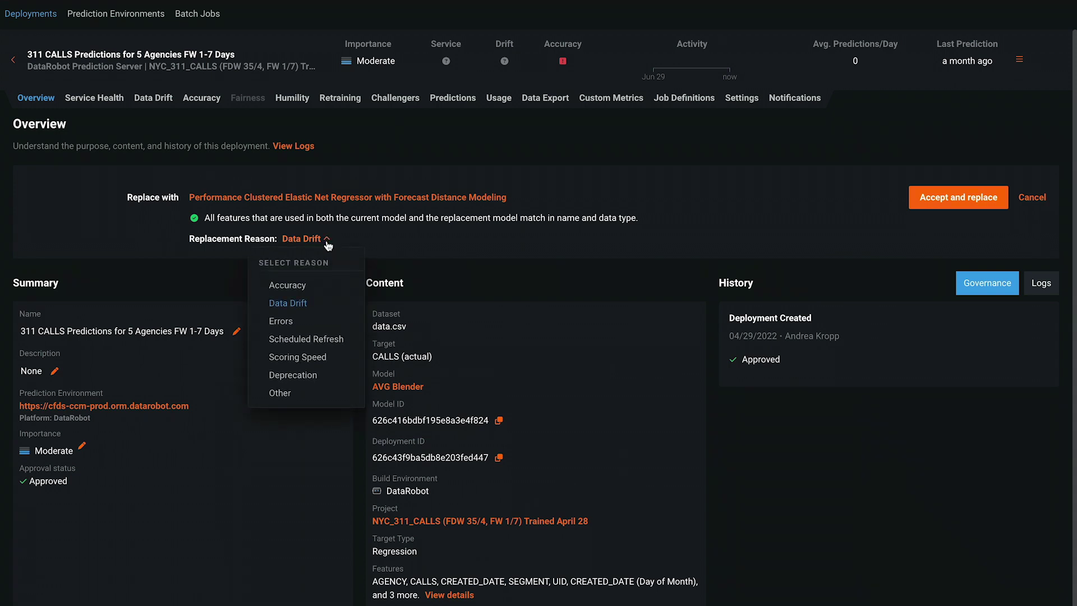
{"action": "left_click", "coordinate": [310, 339]}
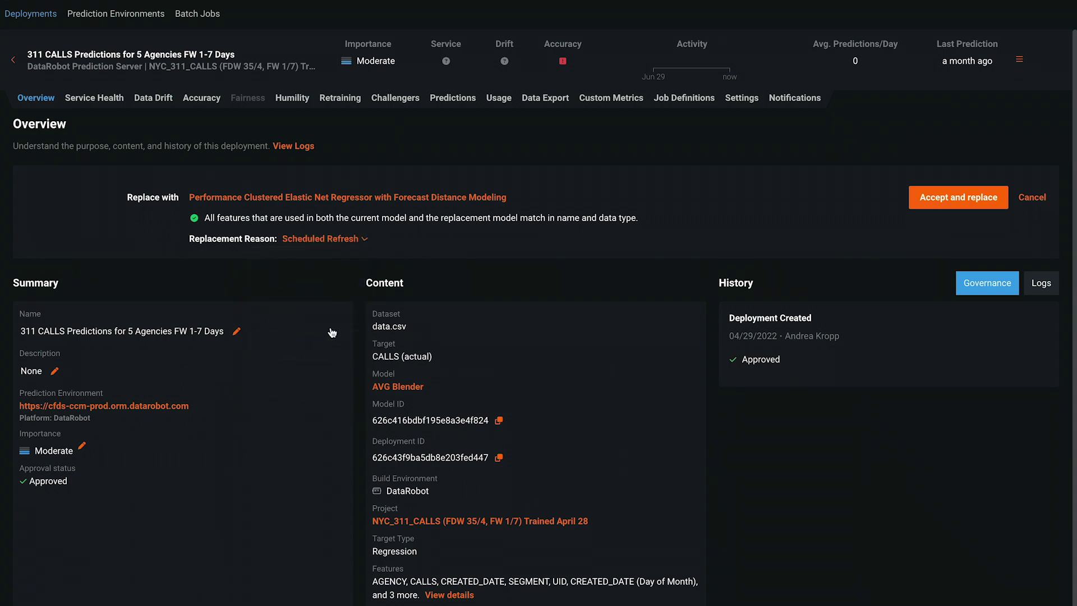
{"action": "left_click", "coordinate": [940, 207]}
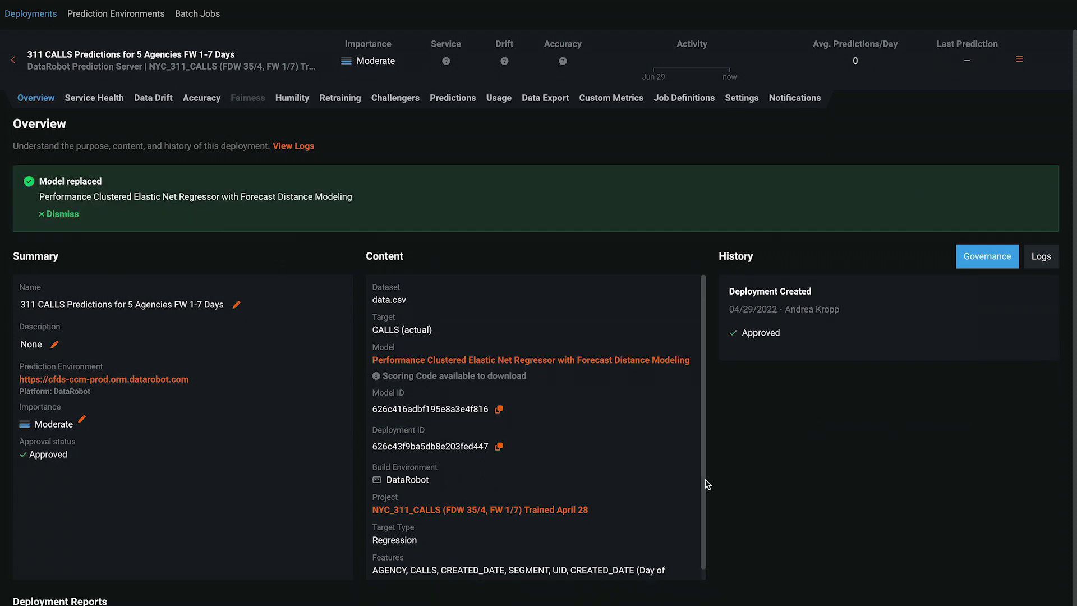
{"action": "left_click", "coordinate": [62, 214]}
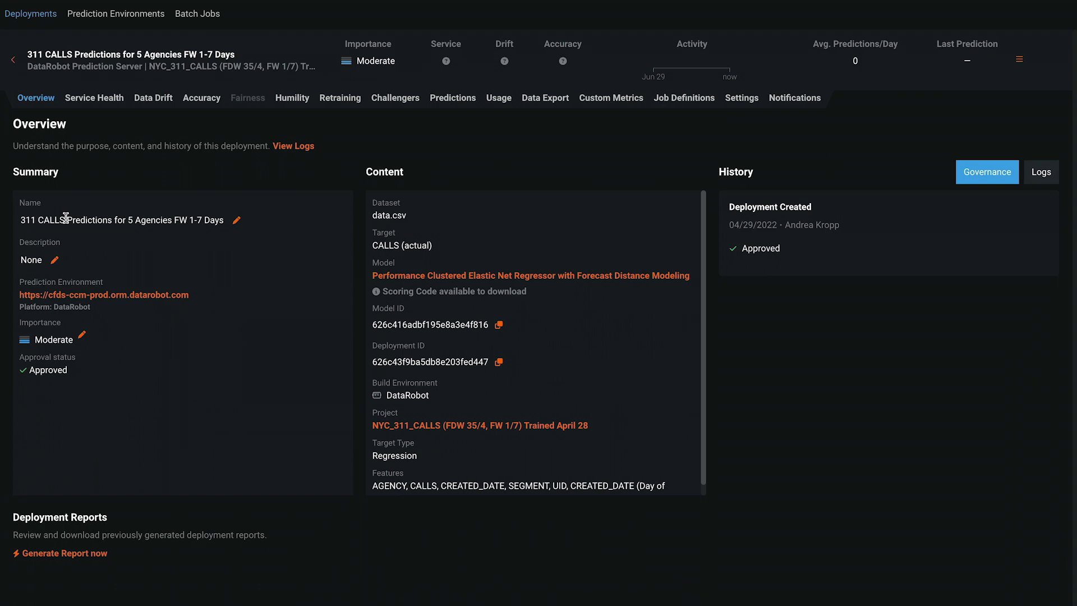
{"action": "left_click", "coordinate": [1037, 184]}
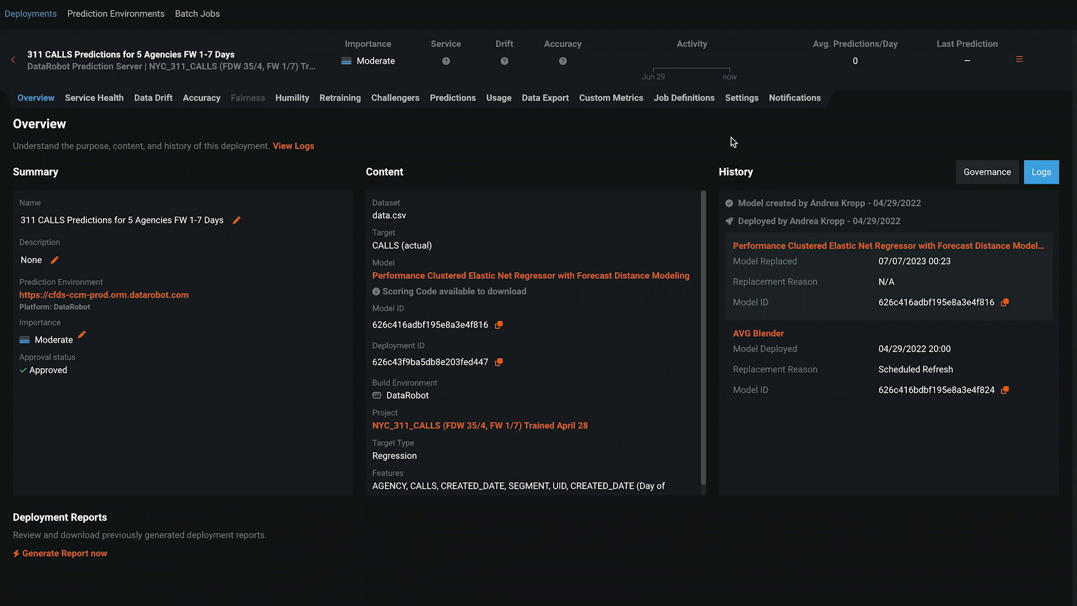
Check the deployment's data settings to see where retraining data can come from
{"action": "left_click", "coordinate": [738, 106]}
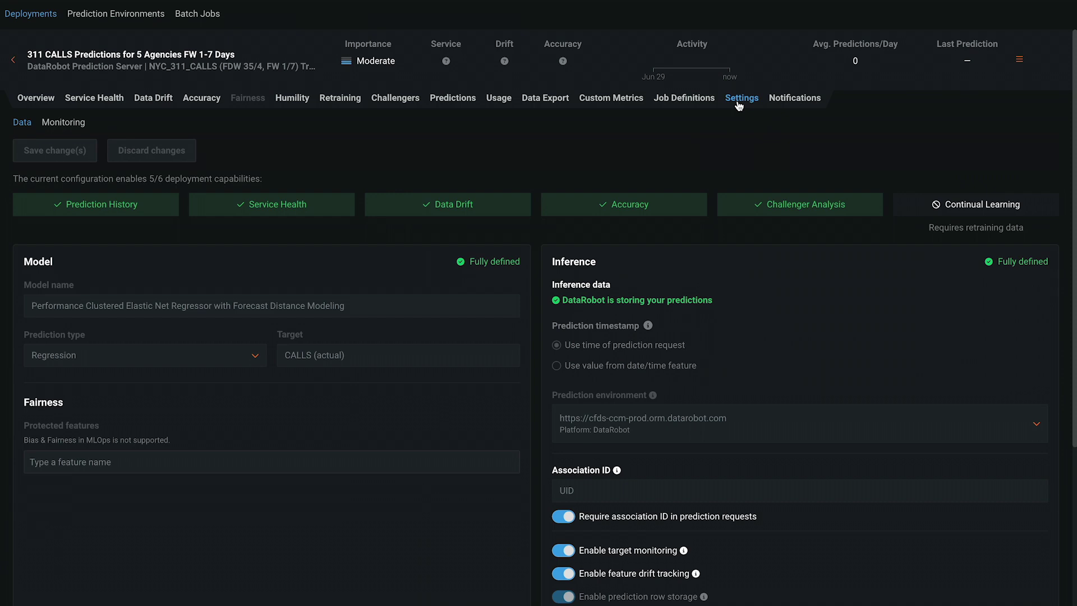
{"action": "scroll", "coordinate": [425, 521], "scroll_direction": "down", "scroll_amount": 5}
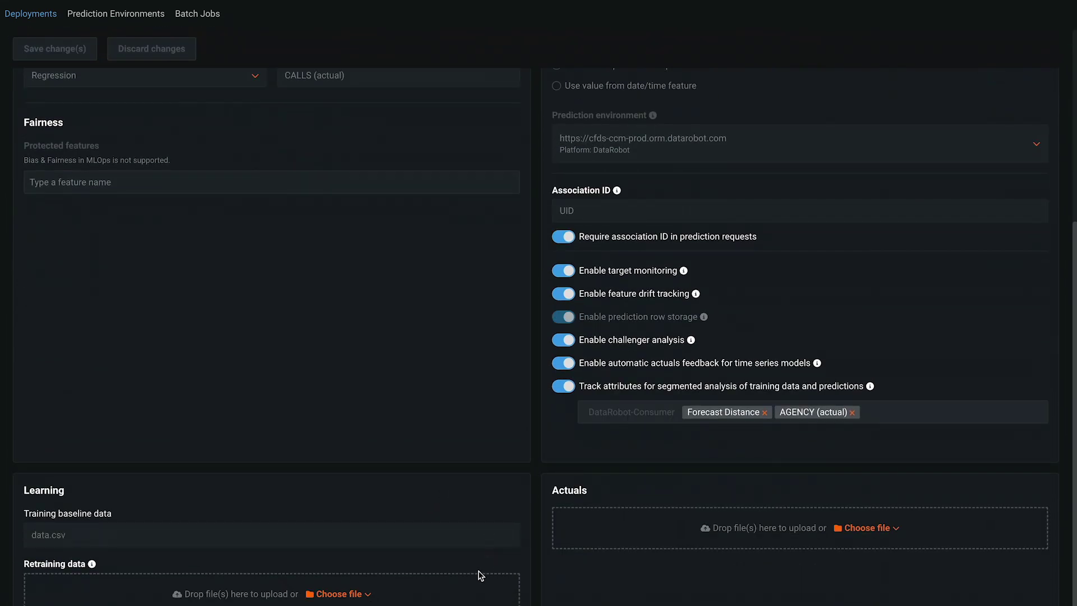
{"action": "left_click", "coordinate": [341, 594]}
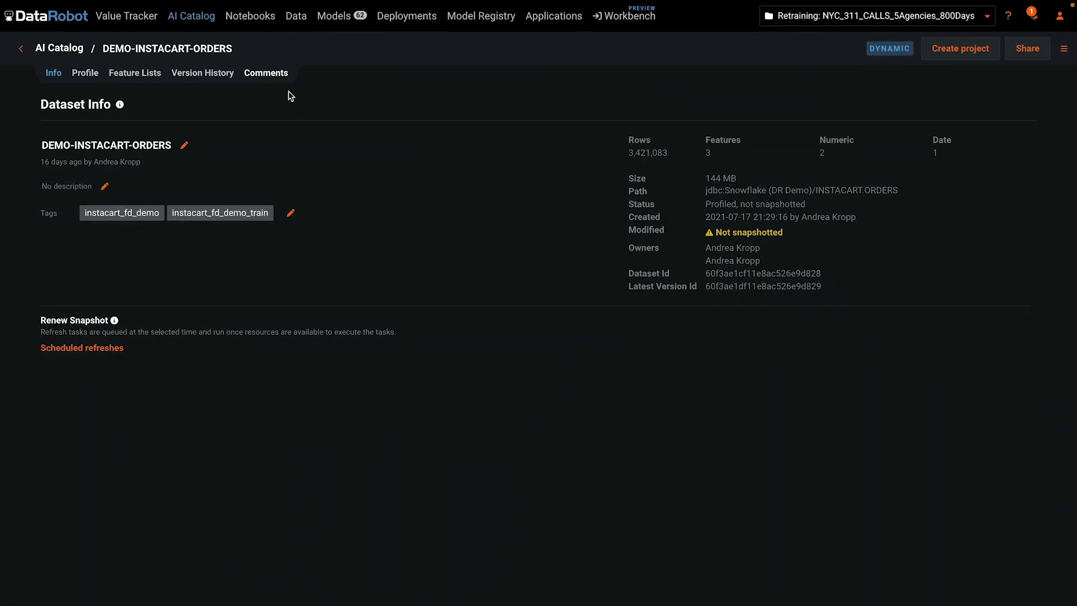
Schedule a weekly Thursday 5:27pm refresh for DEMO-INSTACART-ORDERS and save with credentials
{"action": "left_click", "coordinate": [96, 349]}
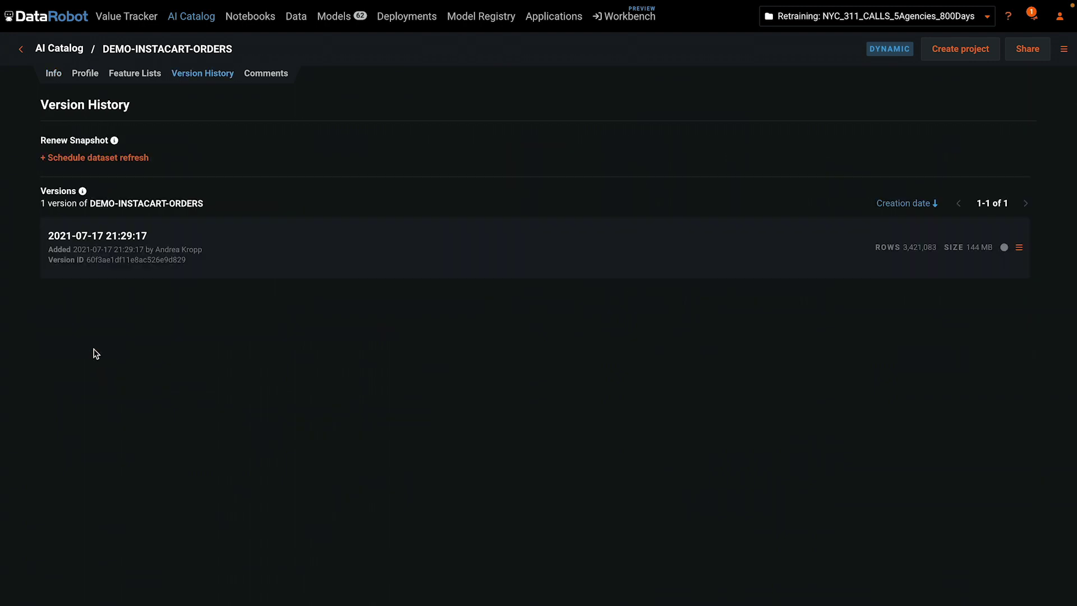
{"action": "left_click", "coordinate": [105, 159]}
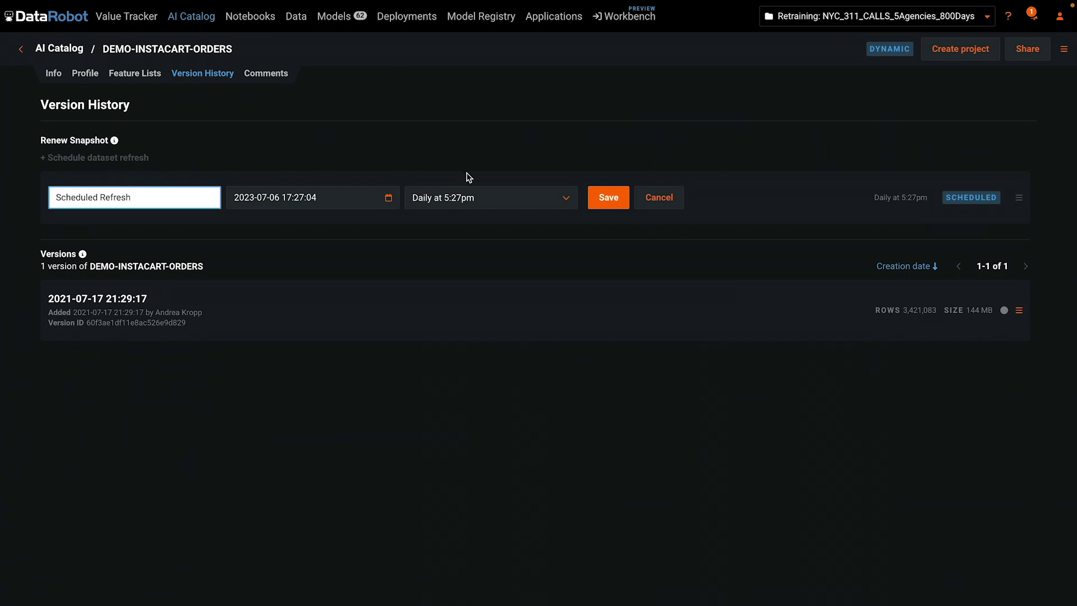
{"action": "left_click", "coordinate": [557, 201]}
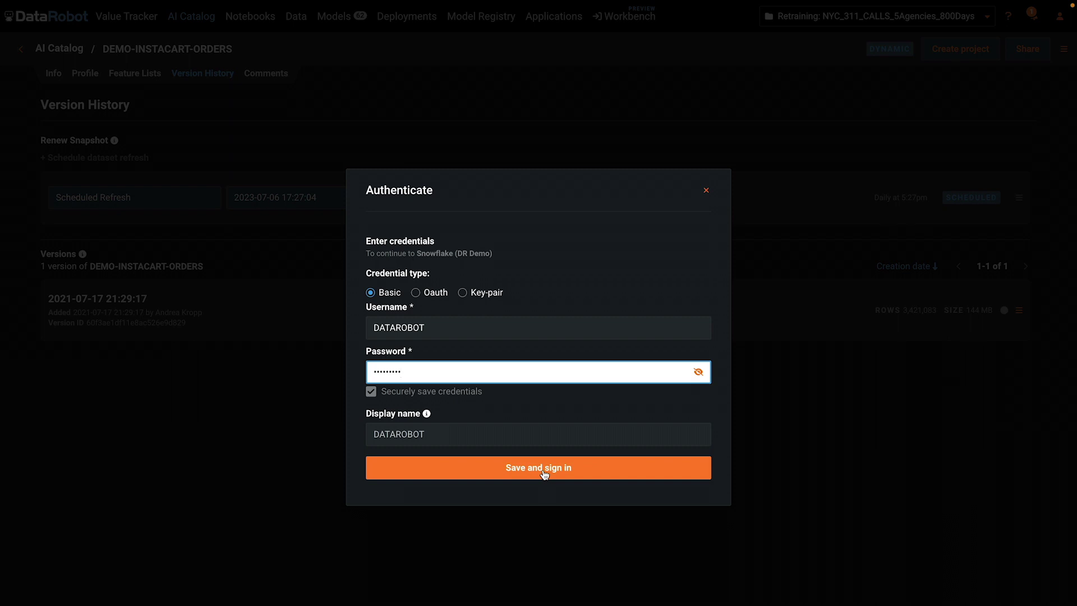
{"action": "left_click", "coordinate": [544, 472]}
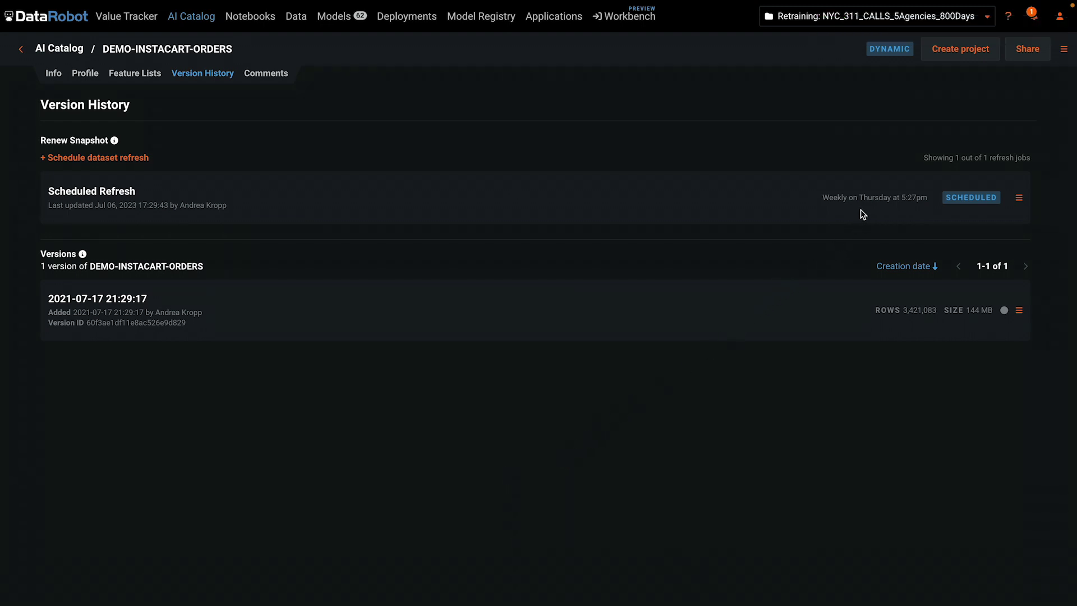
Show the Scheduled Refresh job's actions: Pause job, Edit, Manage credentials and Delete
{"action": "left_click", "coordinate": [1019, 198]}
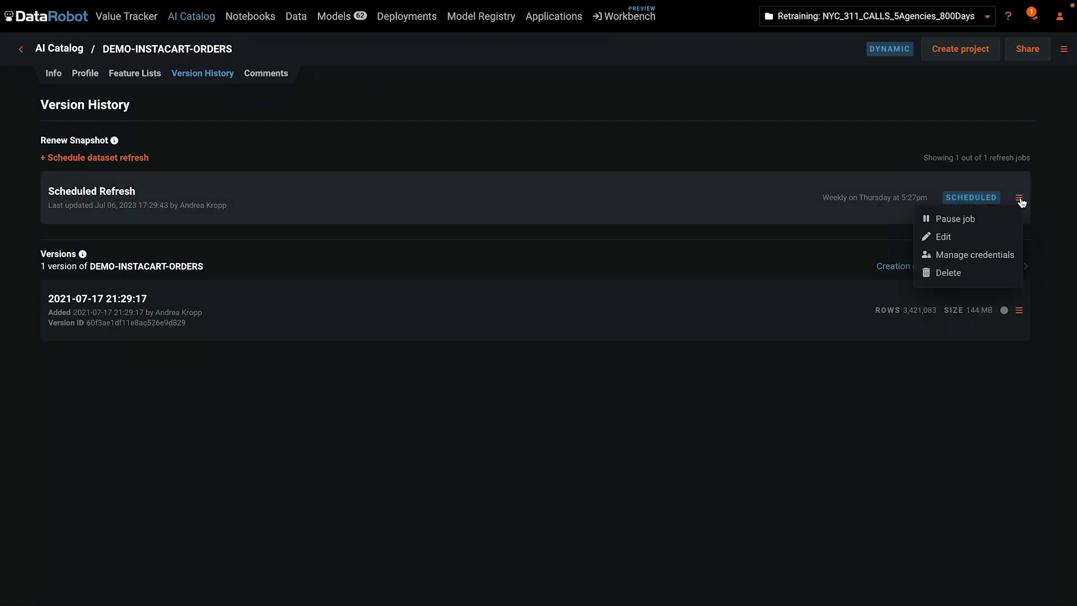